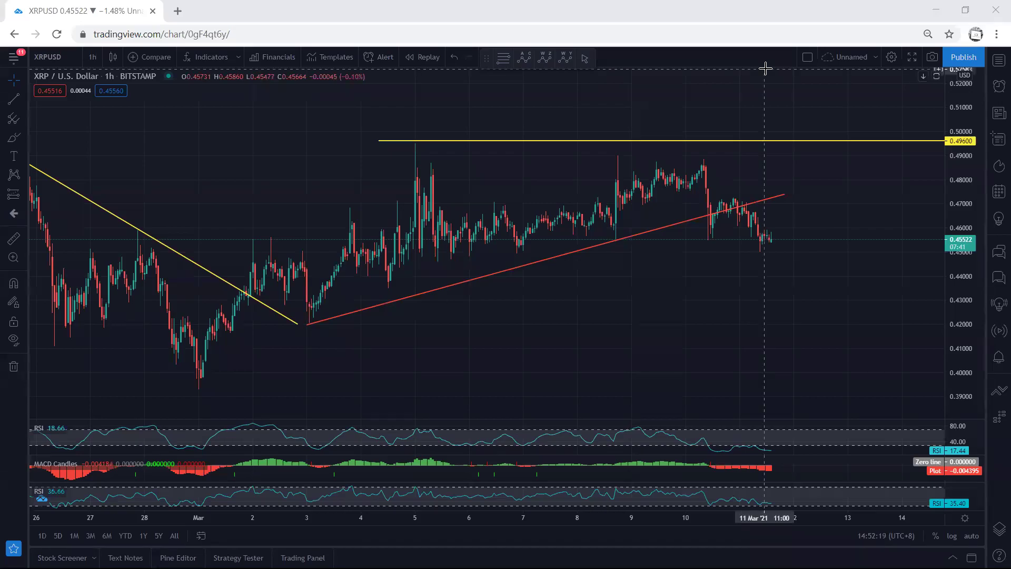
Mark the retest of the red trendline and the 10 March low with freehand strokes, and clear the marks
{"action": "left_click_drag", "start_coordinate": [955, 333], "coordinate": [950, 296]}
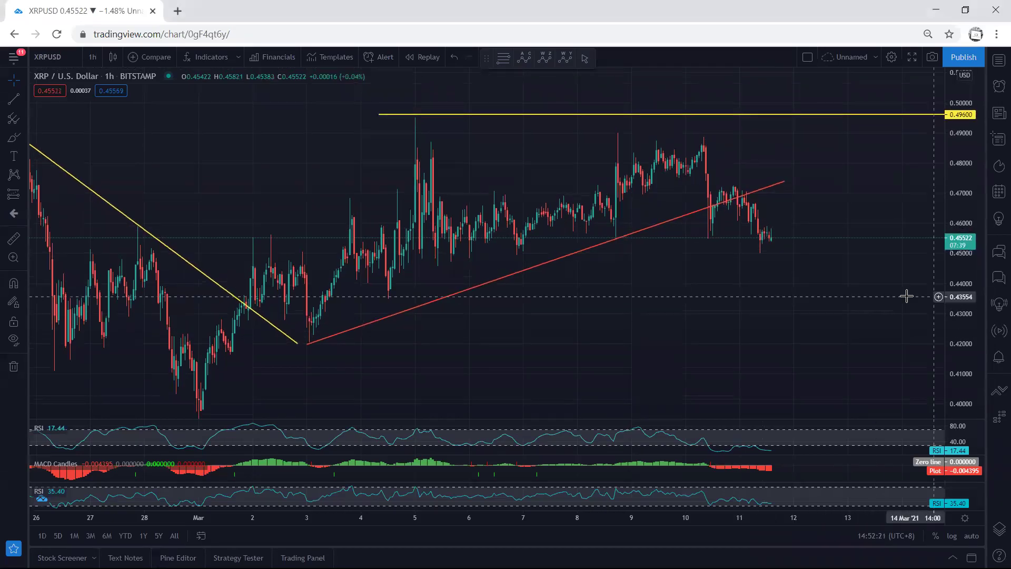
{"action": "left_click_drag", "start_coordinate": [824, 299], "coordinate": [785, 306]}
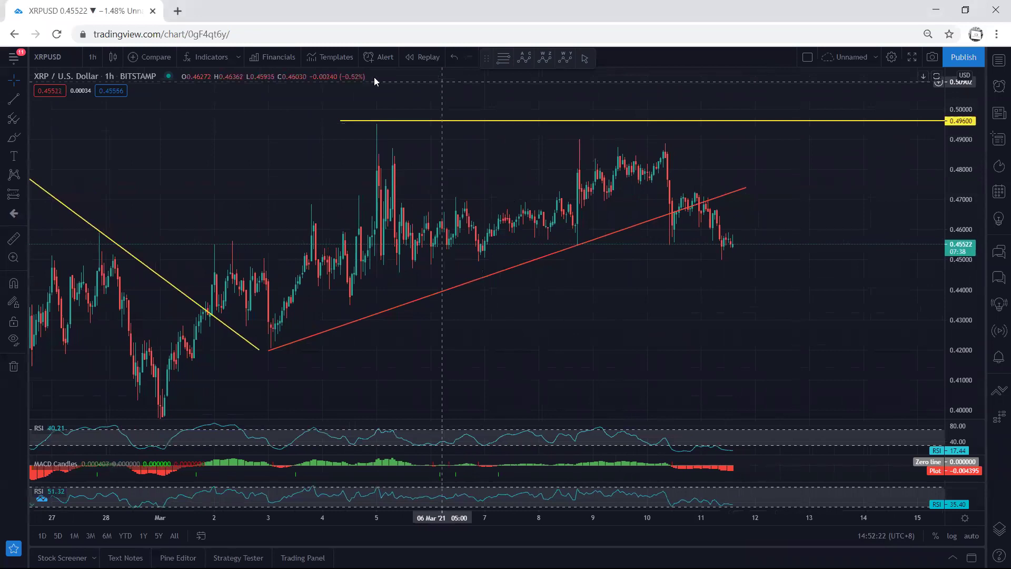
{"action": "left_click_drag", "start_coordinate": [663, 213], "coordinate": [703, 199]}
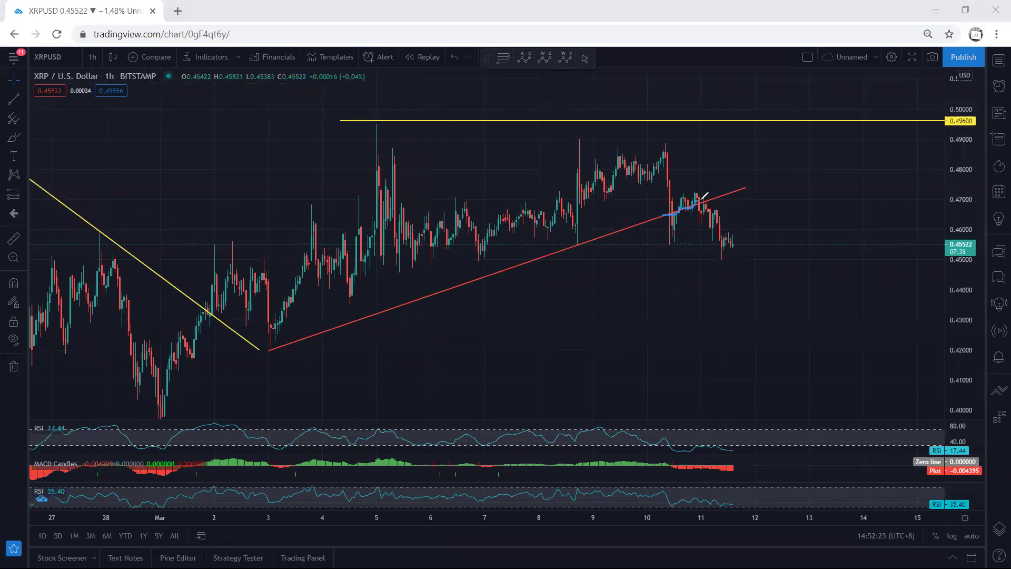
{"action": "left_click_drag", "start_coordinate": [659, 244], "coordinate": [680, 244]}
{"action": "key", "text": "Escape"}
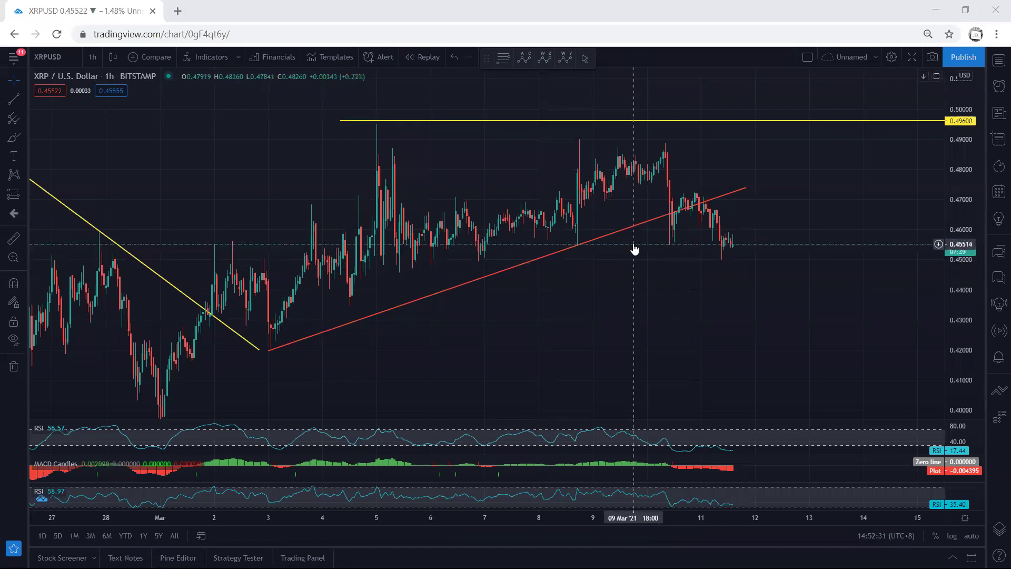
Trace the drop from the red trendline on 11 March and the climb from 2 to 9 March freehand, removing each stroke
{"action": "left_click", "coordinate": [643, 263]}
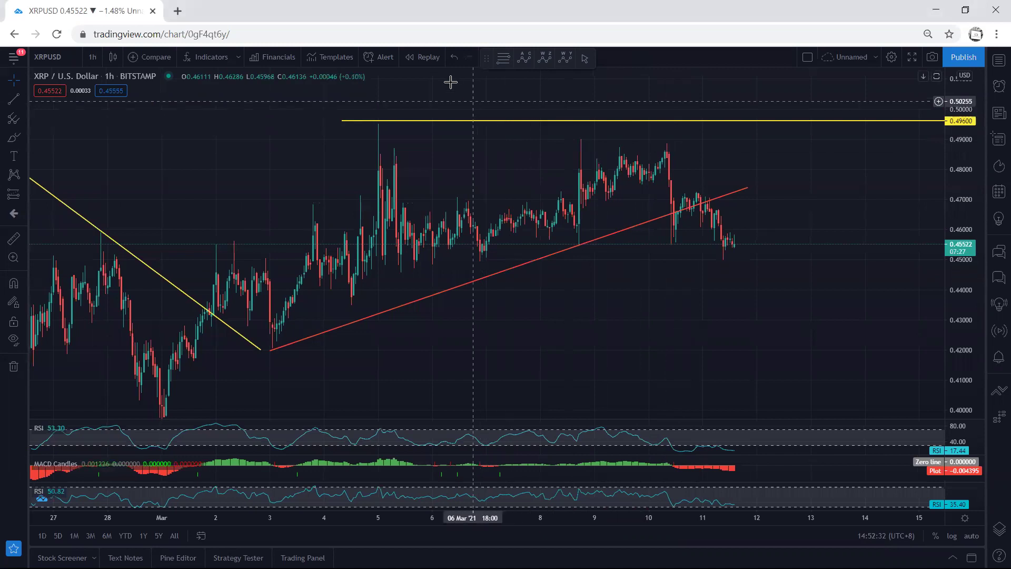
{"action": "left_click_drag", "start_coordinate": [696, 196], "coordinate": [724, 231]}
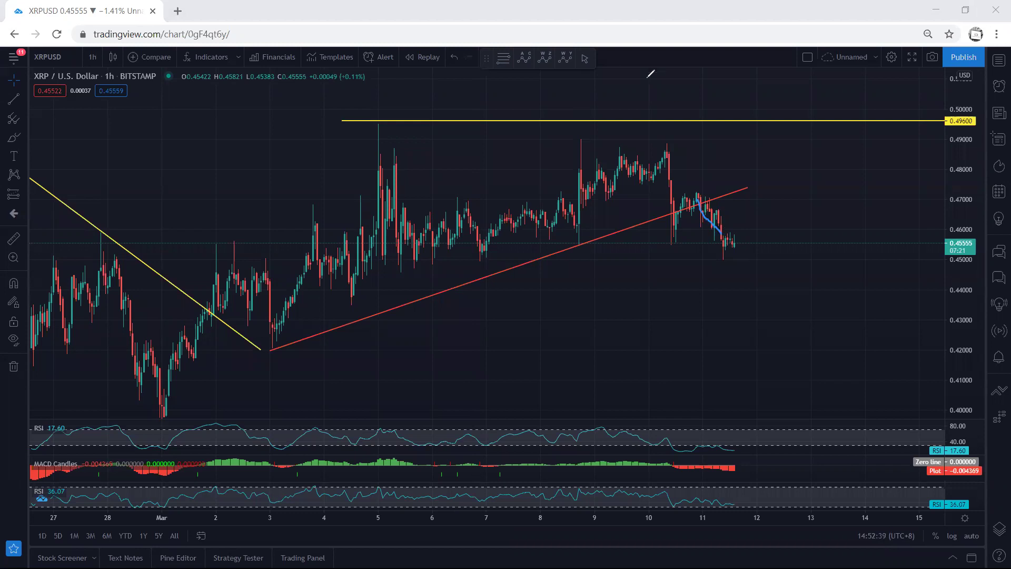
{"action": "key", "text": "ctrl+z"}
{"action": "left_click_drag", "start_coordinate": [231, 301], "coordinate": [635, 188]}
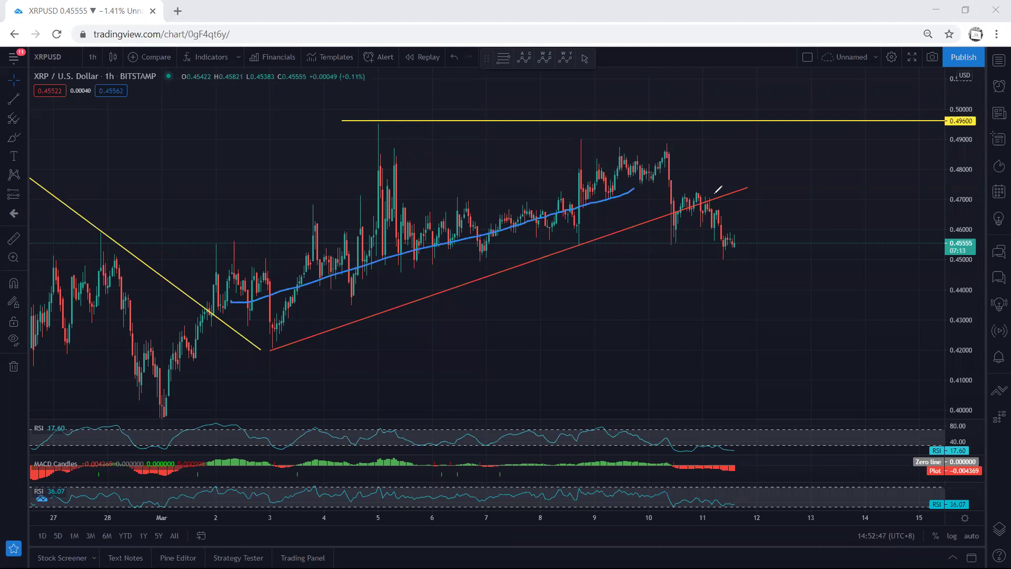
{"action": "key", "text": "ctrl+z"}
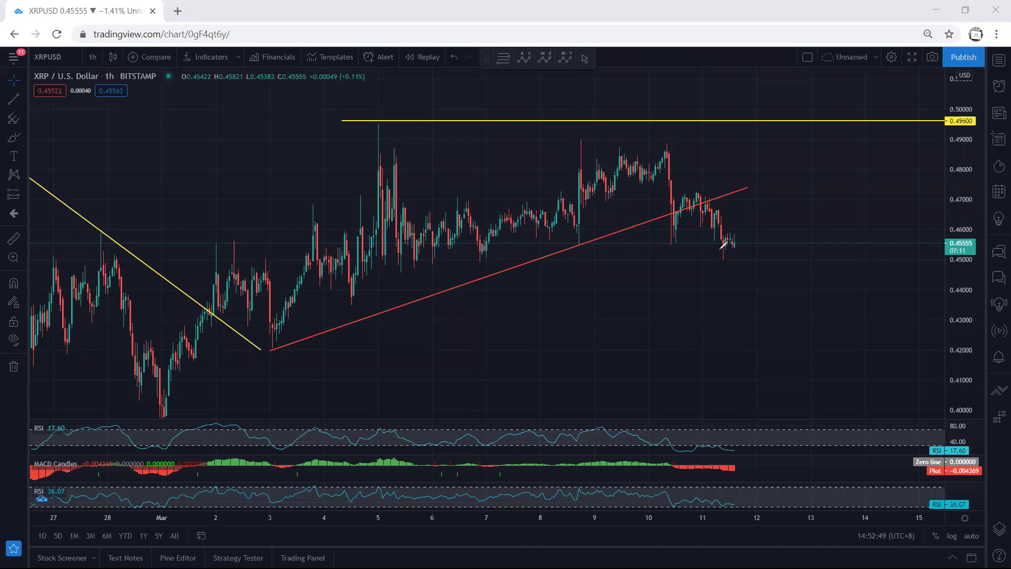
Sketch a projected path from the 11 March low, a small rebound and a fall to about 0.44, and undo it
{"action": "mouse_move", "coordinate": [667, 167]}
{"action": "left_mouse_down"}
{"action": "mouse_move", "coordinate": [747, 263]}
{"action": "mouse_move", "coordinate": [732, 234]}
{"action": "mouse_move", "coordinate": [764, 232]}
{"action": "mouse_move", "coordinate": [803, 284]}
{"action": "mouse_move", "coordinate": [793, 279]}
{"action": "left_mouse_up"}
{"action": "key", "text": "ctrl+z"}
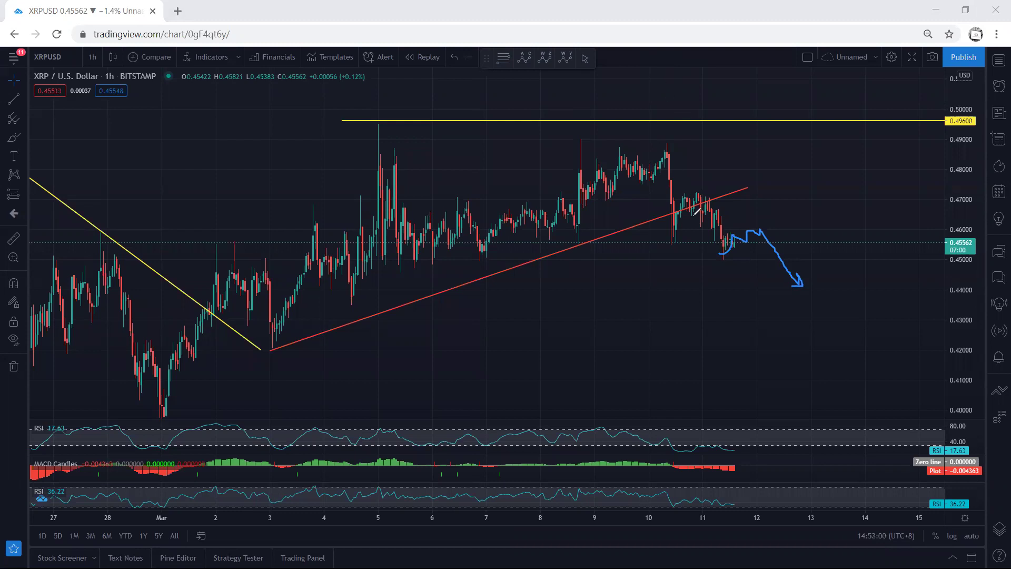
{"action": "key", "text": "ctrl+z"}
Circle the 11 March decline, sketch a rebound with a downward arrow to about 0.447, and undo both drawings
{"action": "mouse_move", "coordinate": [682, 196]}
{"action": "left_mouse_down"}
{"action": "mouse_move", "coordinate": [729, 249]}
{"action": "mouse_move", "coordinate": [735, 237]}
{"action": "mouse_move", "coordinate": [698, 194]}
{"action": "left_mouse_up"}
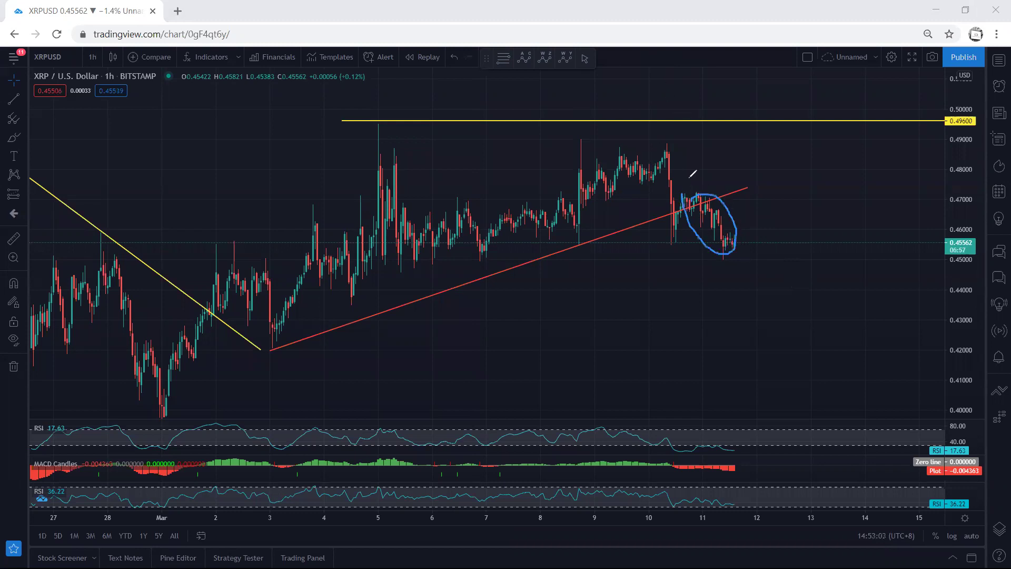
{"action": "key", "text": "ctrl+z"}
{"action": "mouse_move", "coordinate": [717, 251]}
{"action": "left_mouse_down"}
{"action": "mouse_move", "coordinate": [747, 224]}
{"action": "mouse_move", "coordinate": [782, 269]}
{"action": "mouse_move", "coordinate": [774, 258]}
{"action": "mouse_move", "coordinate": [765, 271]}
{"action": "left_mouse_up"}
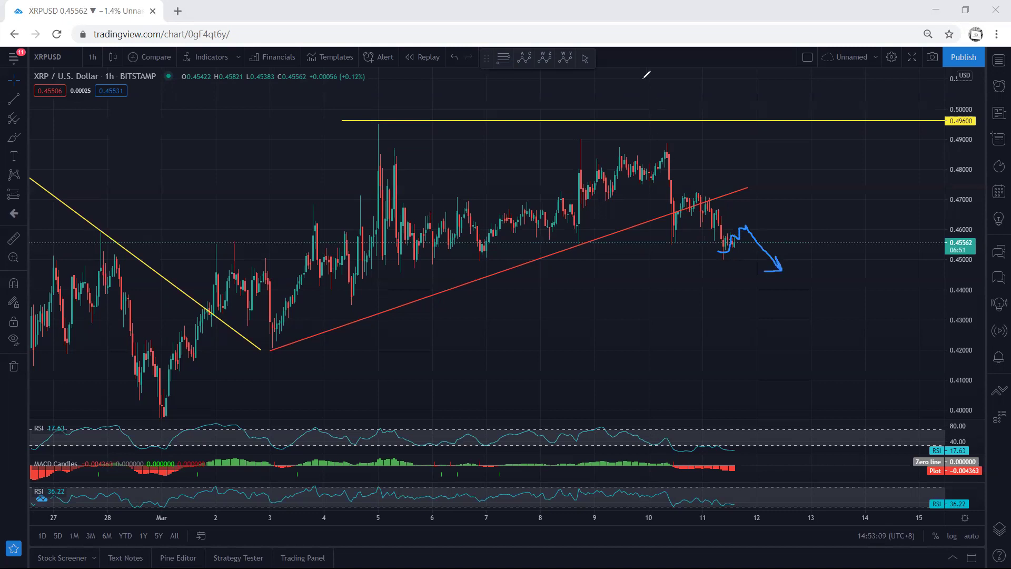
{"action": "key", "text": "ctrl+z"}
Underline the 10 and 11 March price lows and enlarge the upper RSI pane to compare them, restoring the layout
{"action": "left_click_drag", "start_coordinate": [662, 246], "coordinate": [723, 261]}
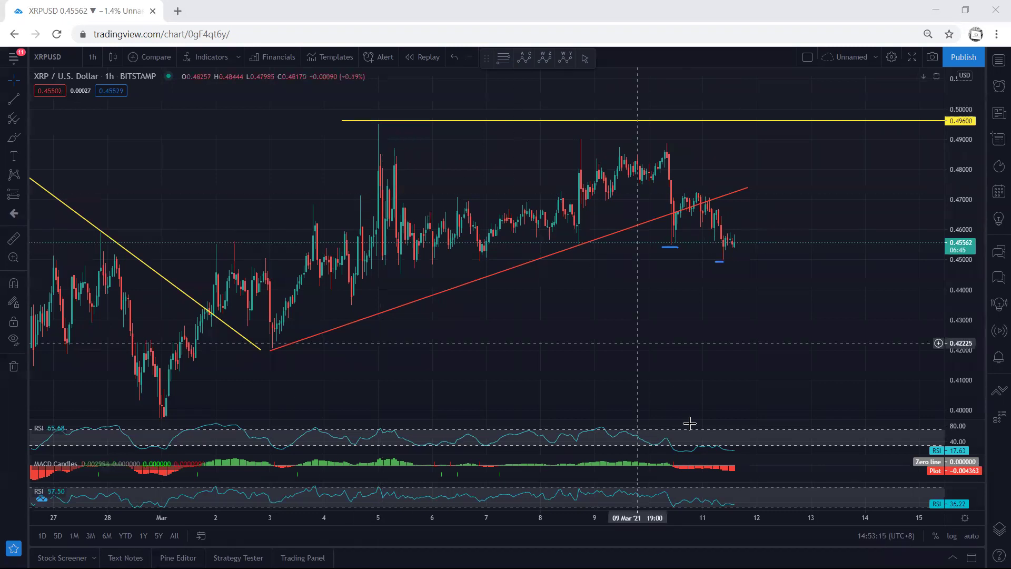
{"action": "double_click", "coordinate": [760, 467]}
{"action": "double_click", "coordinate": [766, 440]}
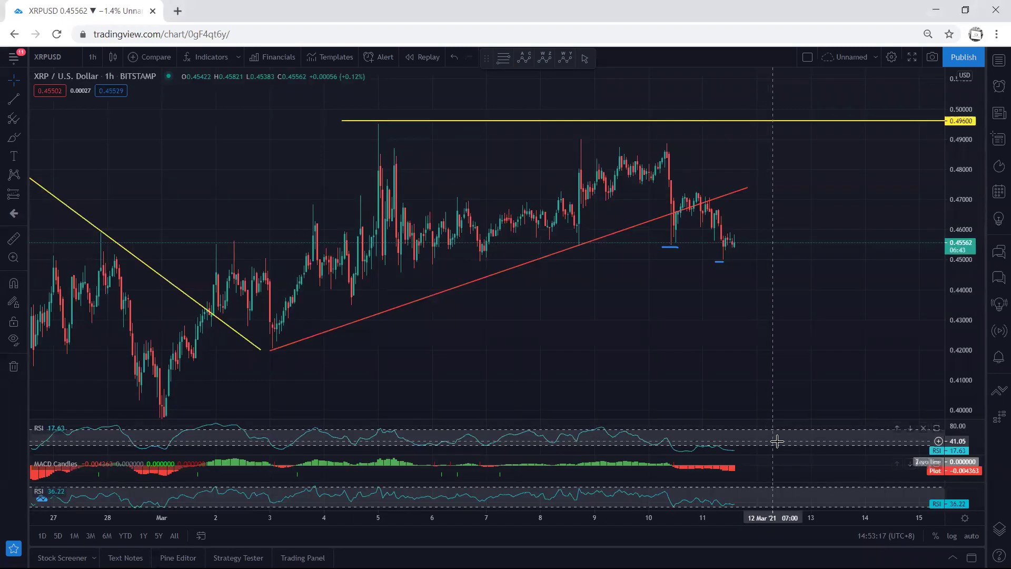
{"action": "double_click", "coordinate": [766, 440]}
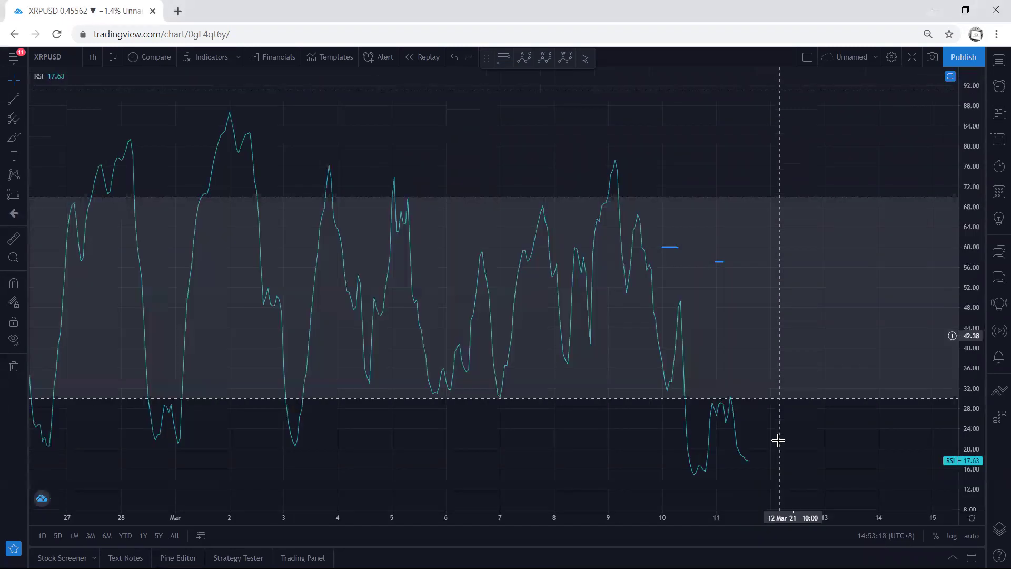
{"action": "double_click", "coordinate": [766, 335]}
Sketch a short sideways rebound from the 11 March low and undo it
{"action": "left_click_drag", "start_coordinate": [481, 91], "coordinate": [526, 96]}
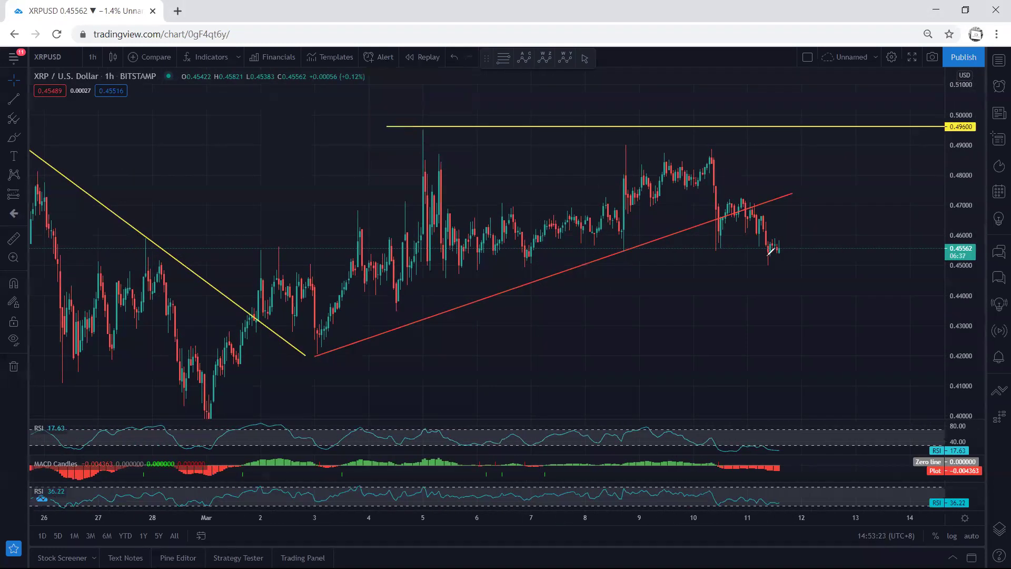
{"action": "left_click_drag", "start_coordinate": [764, 256], "coordinate": [800, 240]}
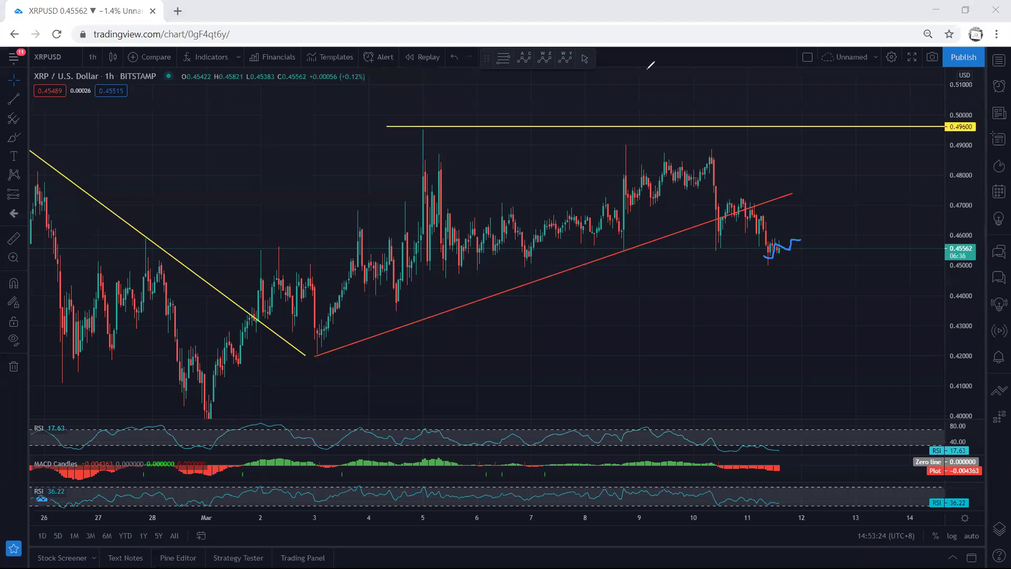
{"action": "key", "text": "ctrl+z"}
Change the chart interval to 15 minutes and fit the price scale automatically
{"action": "left_click", "coordinate": [92, 57]}
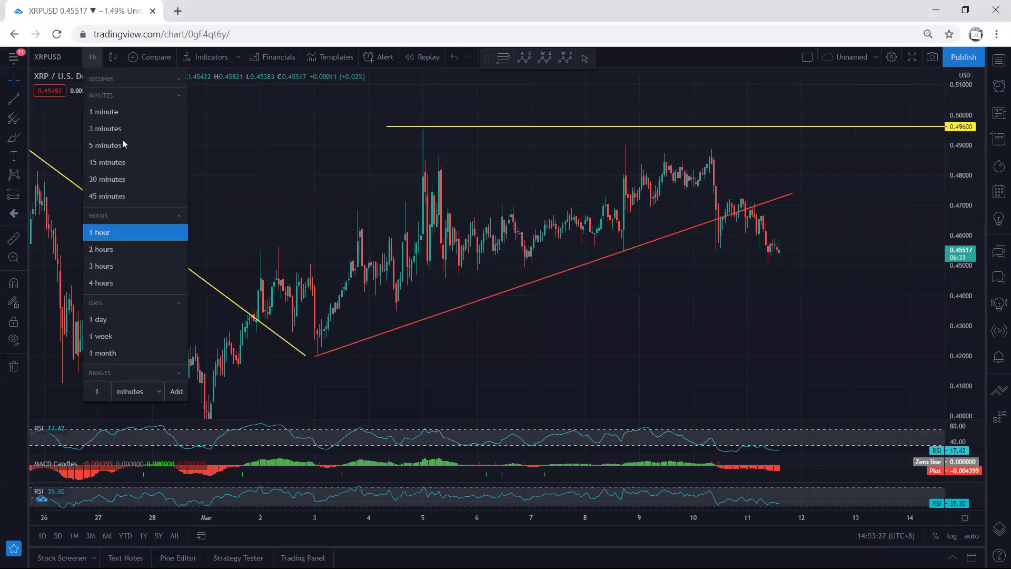
{"action": "left_click", "coordinate": [122, 167]}
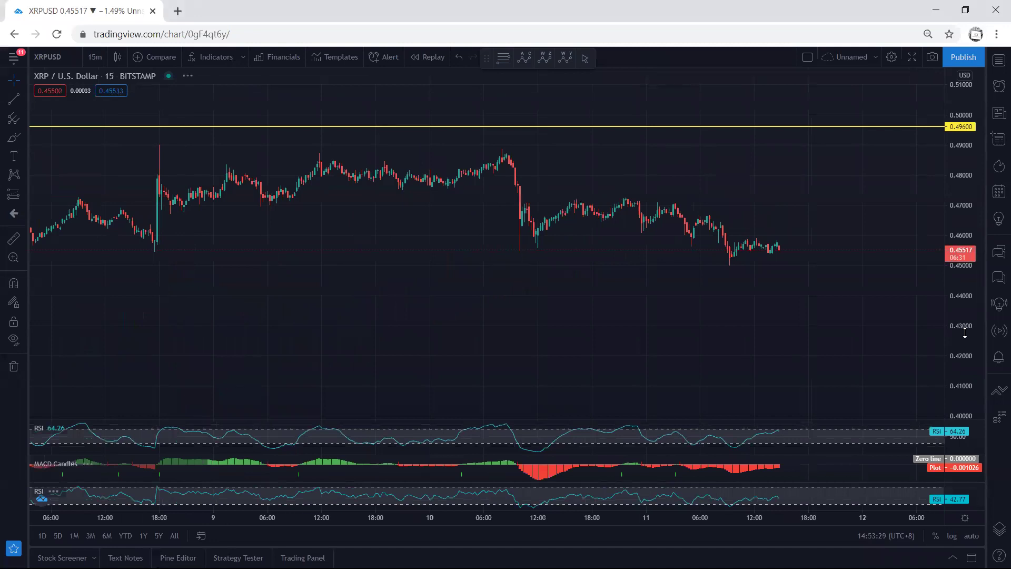
{"action": "double_click", "coordinate": [966, 338]}
Mark the four rebounds on 10–11 March with rising strokes, draw a downward arrow through them, and clear the marks
{"action": "mouse_move", "coordinate": [622, 327]}
{"action": "left_mouse_down"}
{"action": "mouse_move", "coordinate": [605, 309]}
{"action": "mouse_move", "coordinate": [610, 245]}
{"action": "left_mouse_up"}
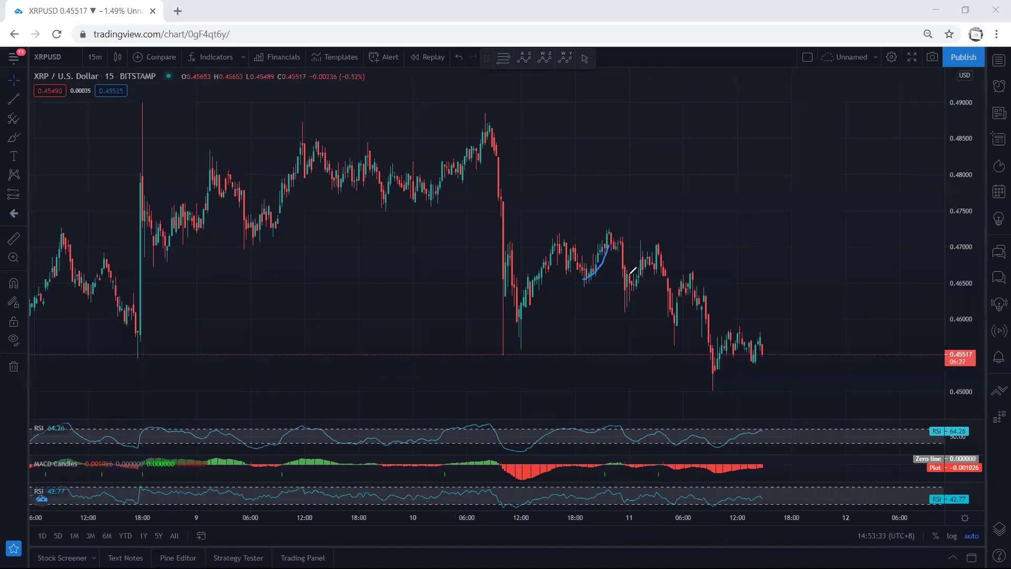
{"action": "left_click_drag", "start_coordinate": [612, 284], "coordinate": [644, 249]}
{"action": "left_click_drag", "start_coordinate": [658, 317], "coordinate": [685, 281]}
{"action": "left_click_drag", "start_coordinate": [703, 361], "coordinate": [759, 329]}
{"action": "left_click_drag", "start_coordinate": [630, 270], "coordinate": [778, 382]}
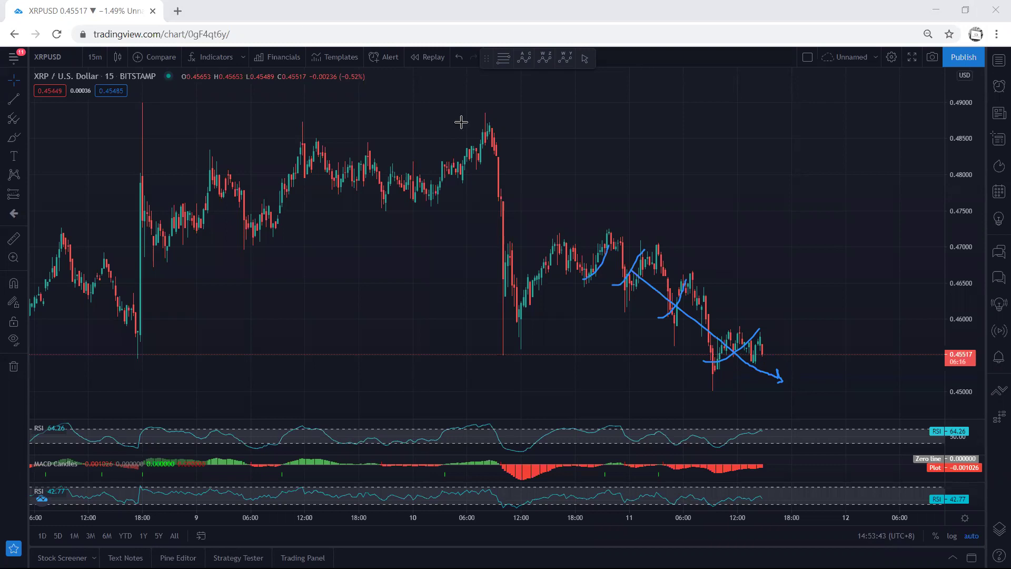
{"action": "key", "text": "Escape"}
Underline the 10 and 11 March price lows and mark the matching lows in the RSI and MACD panes
{"action": "left_click_drag", "start_coordinate": [953, 163], "coordinate": [942, 237]}
{"action": "left_click_drag", "start_coordinate": [768, 209], "coordinate": [765, 189]}
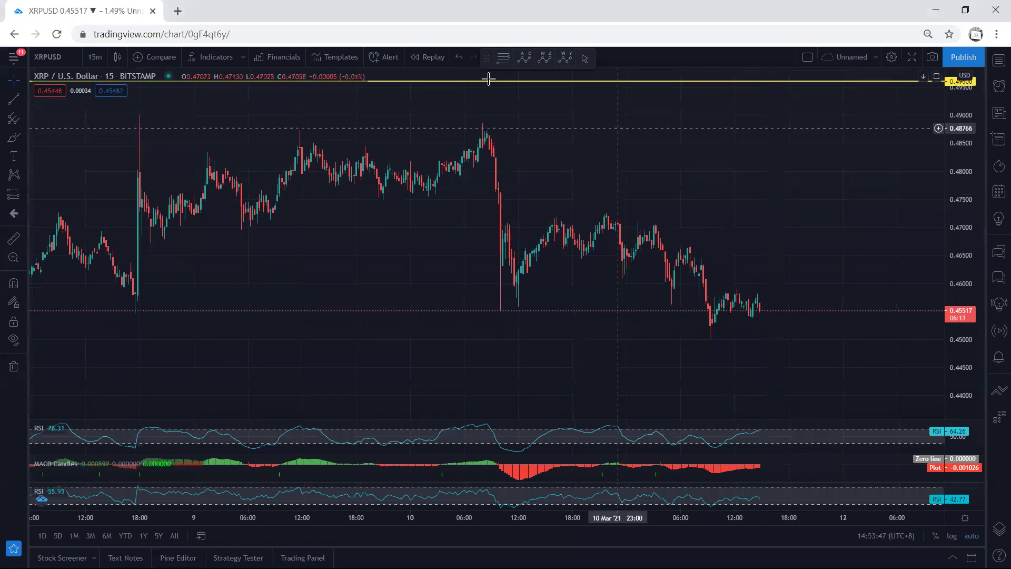
{"action": "left_click", "coordinate": [375, 82]}
{"action": "left_click_drag", "start_coordinate": [495, 310], "coordinate": [513, 309]}
{"action": "left_click_drag", "start_coordinate": [701, 338], "coordinate": [712, 337]}
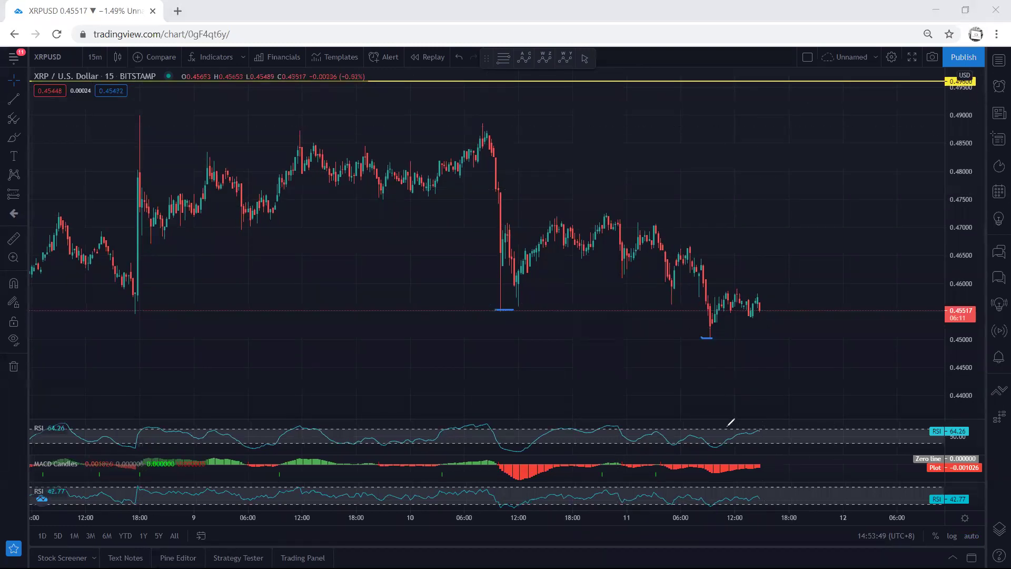
{"action": "left_click_drag", "start_coordinate": [702, 444], "coordinate": [723, 452]}
{"action": "mouse_move", "coordinate": [519, 448]}
{"action": "left_mouse_down"}
{"action": "mouse_move", "coordinate": [534, 454]}
{"action": "mouse_move", "coordinate": [527, 477]}
{"action": "left_mouse_up"}
{"action": "left_click_drag", "start_coordinate": [708, 468], "coordinate": [730, 479]}
Change the chart interval to 4 hours and adjust the price scale to show the full February pattern
{"action": "left_click", "coordinate": [94, 56]}
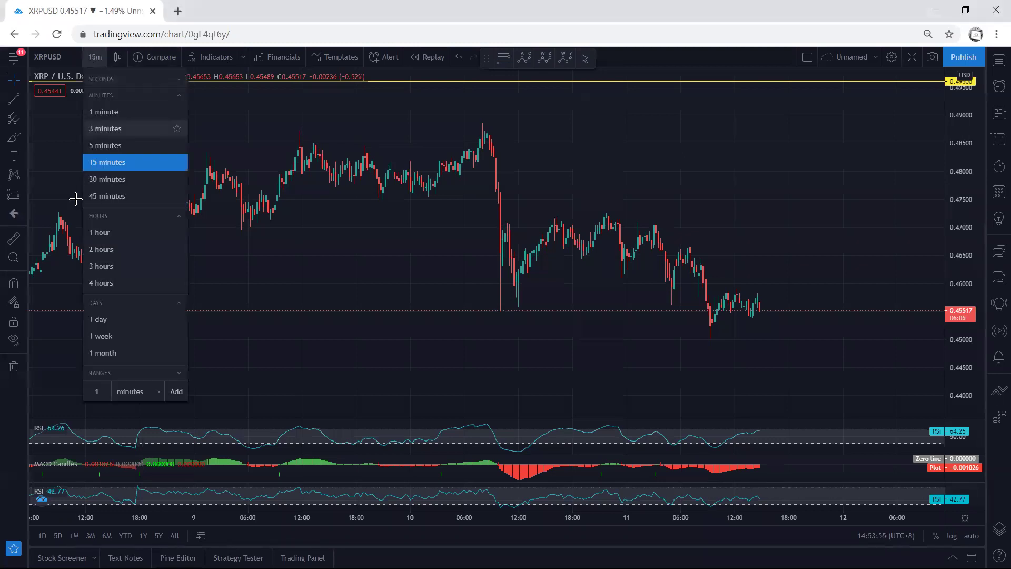
{"action": "left_click", "coordinate": [100, 284]}
{"action": "double_click", "coordinate": [958, 170]}
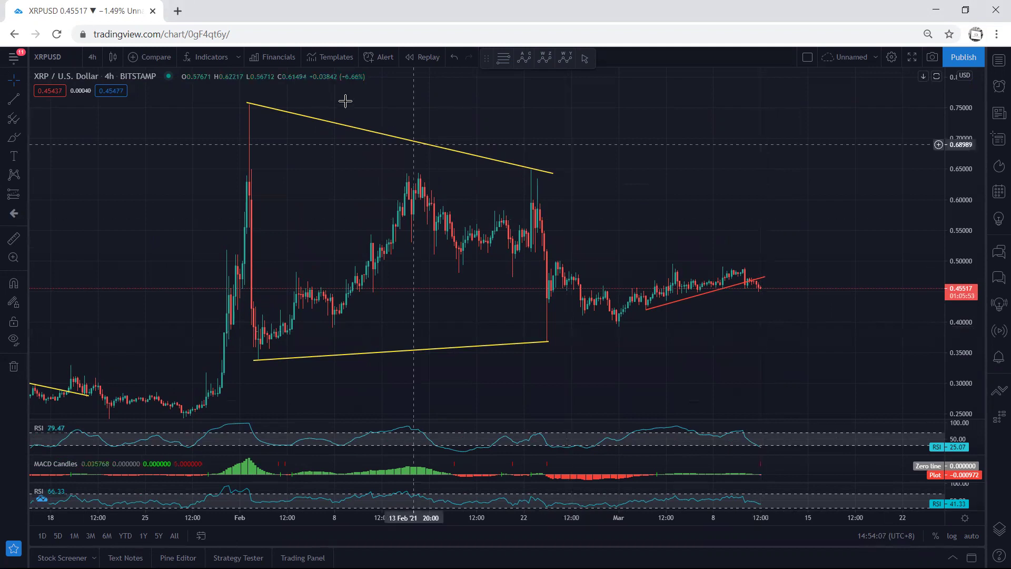
Trace the stepped rise since late February, circle the break below the red trendline, and clear the marks
{"action": "mouse_move", "coordinate": [603, 308]}
{"action": "left_mouse_down"}
{"action": "mouse_move", "coordinate": [735, 267]}
{"action": "mouse_move", "coordinate": [768, 281]}
{"action": "mouse_move", "coordinate": [751, 288]}
{"action": "mouse_move", "coordinate": [749, 278]}
{"action": "left_mouse_up"}
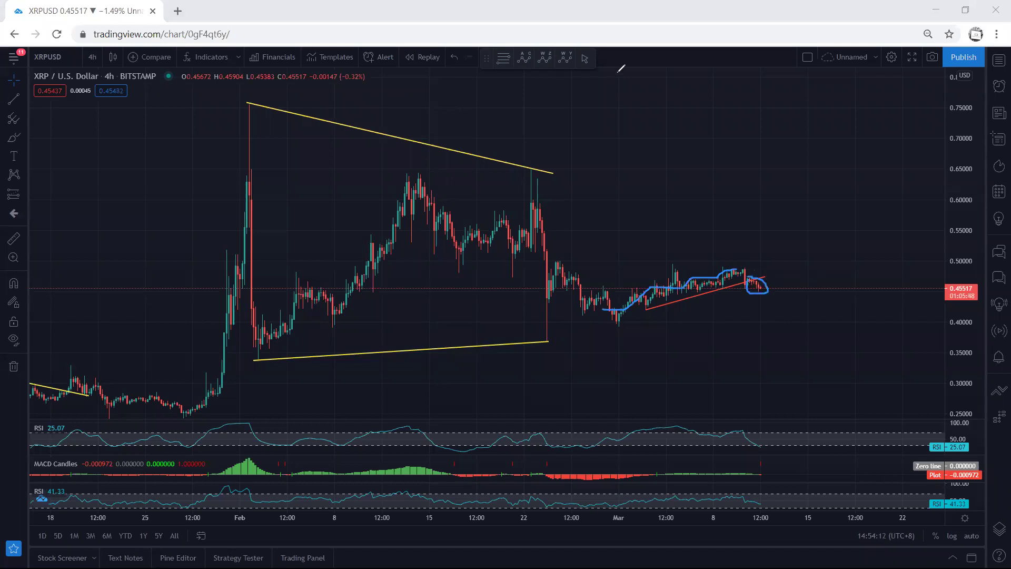
{"action": "key", "text": "e"}
{"action": "key", "text": "Escape"}
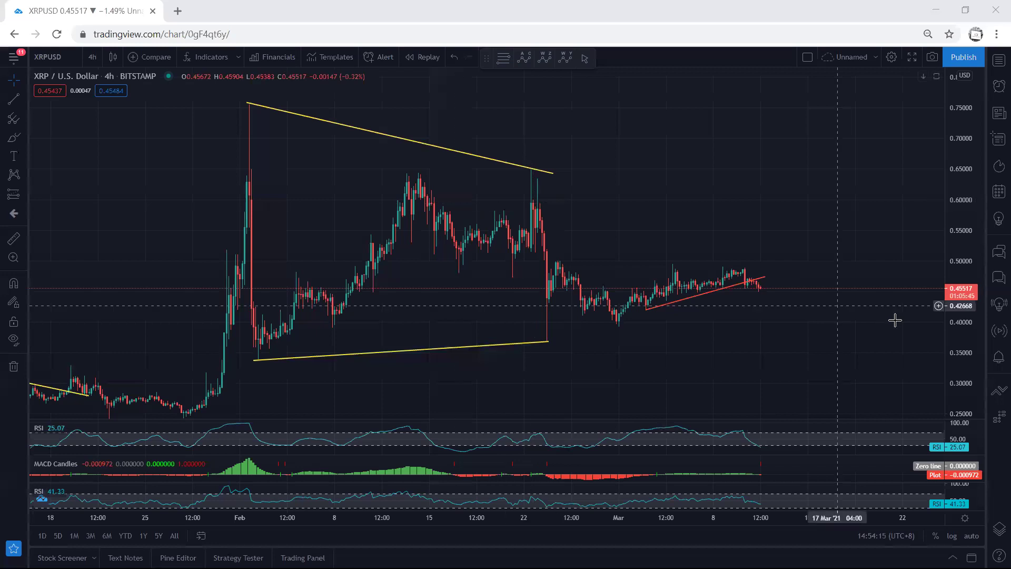
Trace the March rise and a sharp rebound from the latest low on an enlarged view, and undo both strokes
{"action": "left_click_drag", "start_coordinate": [948, 363], "coordinate": [948, 284]}
{"action": "left_click_drag", "start_coordinate": [795, 341], "coordinate": [732, 286]}
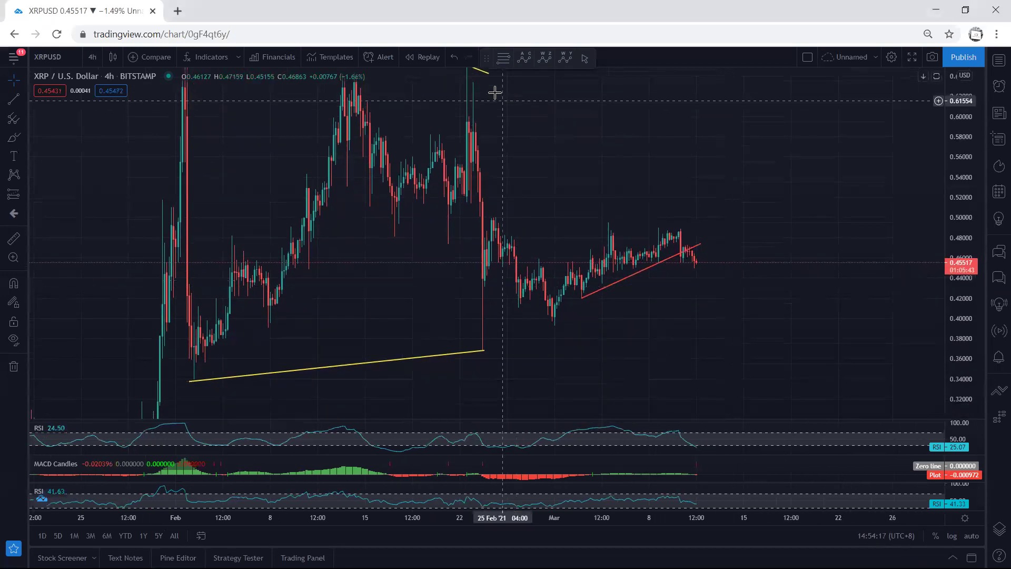
{"action": "left_click_drag", "start_coordinate": [679, 233], "coordinate": [547, 288]}
{"action": "left_click_drag", "start_coordinate": [686, 251], "coordinate": [700, 231]}
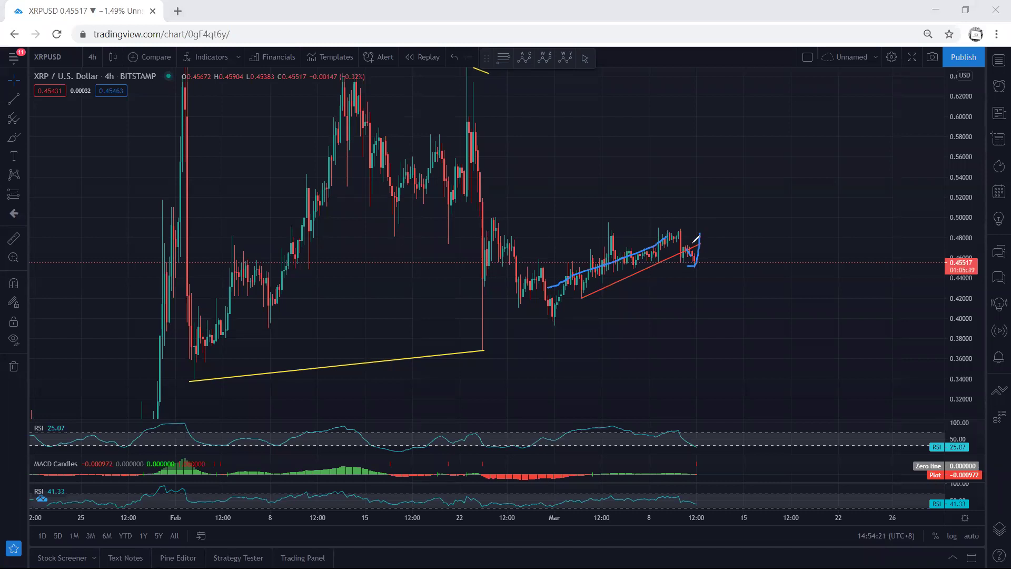
{"action": "key", "text": "ctrl+z"}
{"action": "key", "text": "ctrl+z"}
Mark the early March dip, the latest drop, a possible rebound and the rise between the dips, and erase the marks
{"action": "left_click_drag", "start_coordinate": [678, 240], "coordinate": [687, 249]}
{"action": "left_click_drag", "start_coordinate": [566, 268], "coordinate": [579, 284]}
{"action": "left_click_drag", "start_coordinate": [695, 261], "coordinate": [706, 227]}
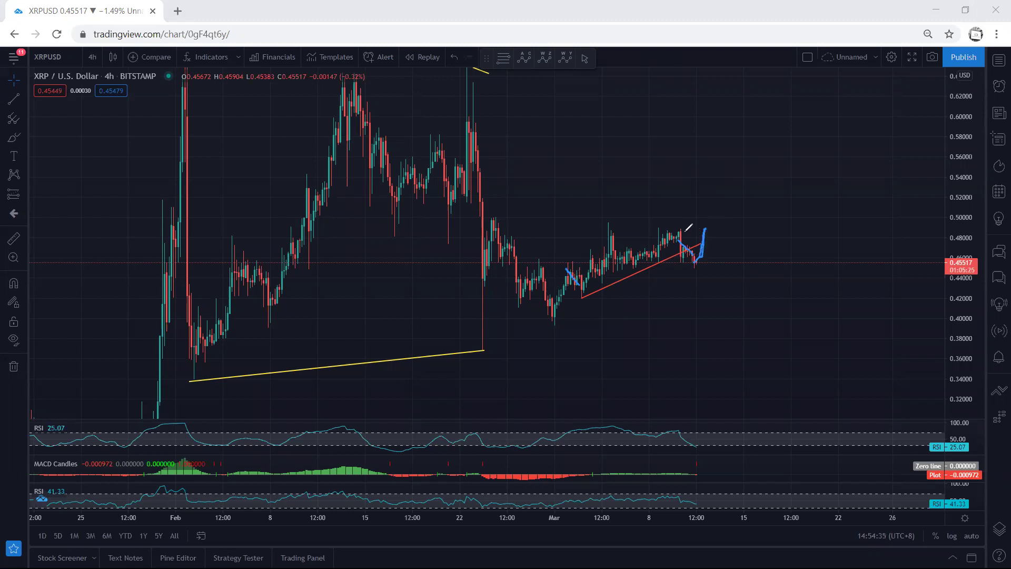
{"action": "mouse_move", "coordinate": [573, 274]}
{"action": "left_mouse_down"}
{"action": "mouse_move", "coordinate": [691, 228]}
{"action": "mouse_move", "coordinate": [705, 259]}
{"action": "mouse_move", "coordinate": [681, 258]}
{"action": "mouse_move", "coordinate": [685, 245]}
{"action": "left_mouse_up"}
{"action": "key", "text": "e"}
Fit the price scale automatically, sketch a downward arrow from the trendline break to about 0.40, and undo it
{"action": "double_click", "coordinate": [967, 156]}
{"action": "left_click_drag", "start_coordinate": [571, 345], "coordinate": [620, 340]}
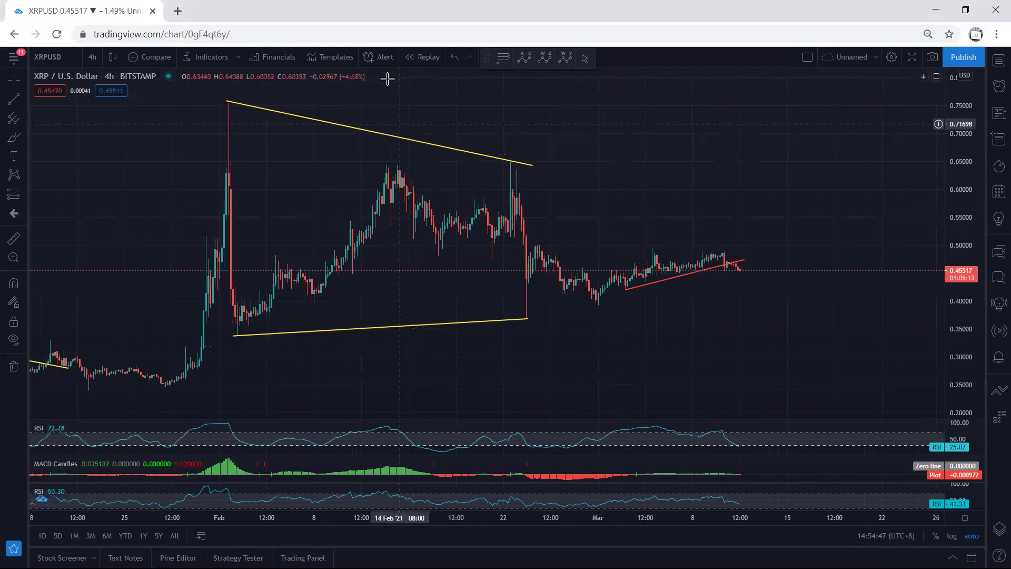
{"action": "mouse_move", "coordinate": [730, 262]}
{"action": "left_mouse_down"}
{"action": "mouse_move", "coordinate": [759, 293]}
{"action": "mouse_move", "coordinate": [745, 303]}
{"action": "left_mouse_up"}
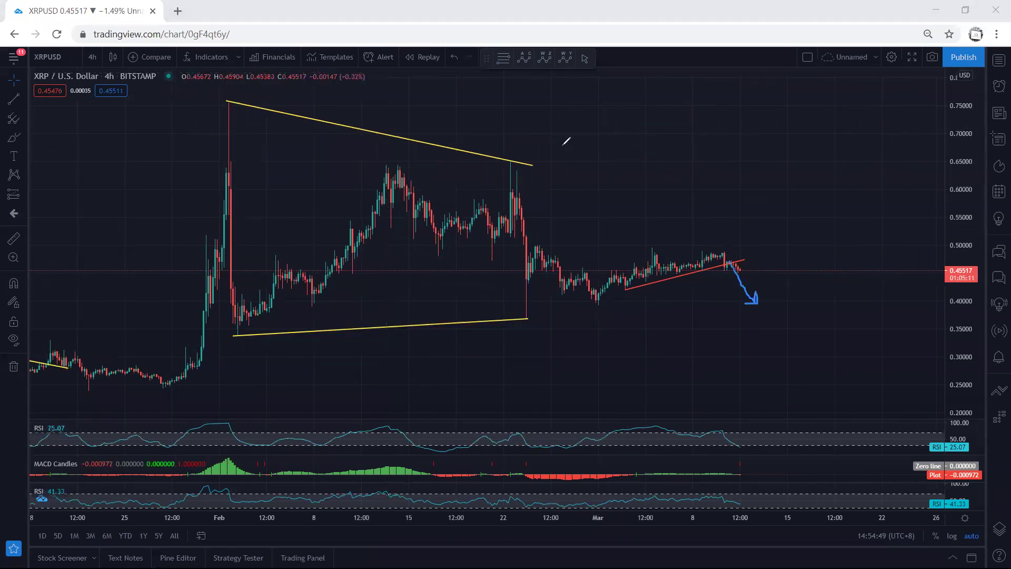
{"action": "key", "text": "ctrl+z"}
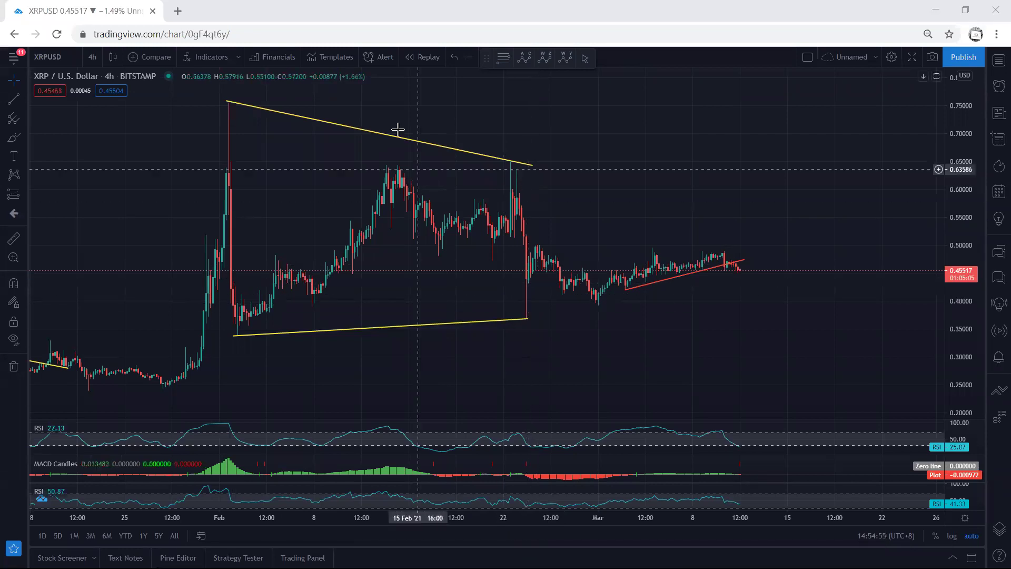
Trace the stepped rise from the low around 1 March up to the red trendline, and clear the stroke
{"action": "left_click_drag", "start_coordinate": [598, 291], "coordinate": [694, 261]}
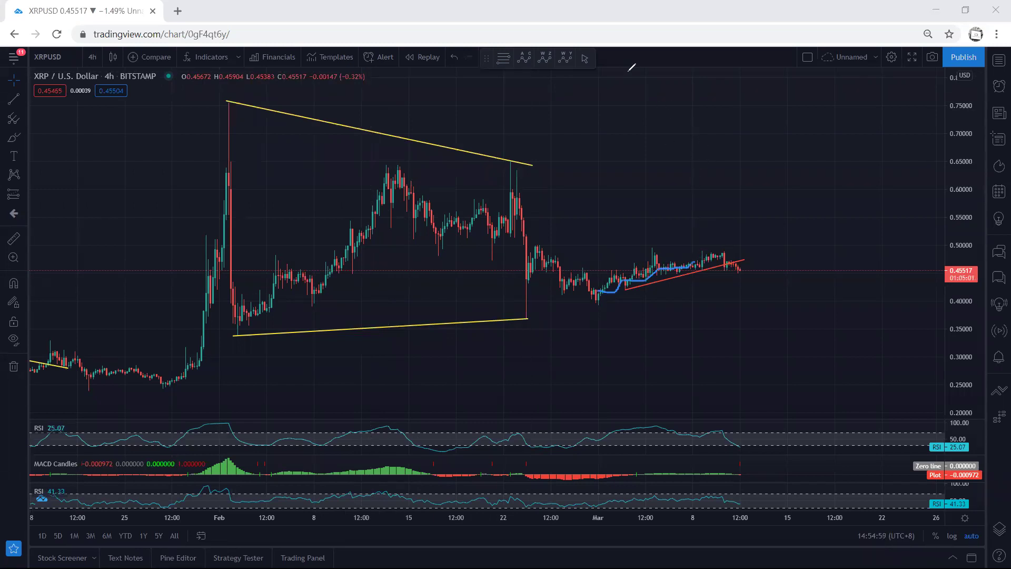
{"action": "key", "text": "Escape"}
Switch the chart to the 1-hour interval and bring the latest candles with room above them into view
{"action": "left_click", "coordinate": [93, 55]}
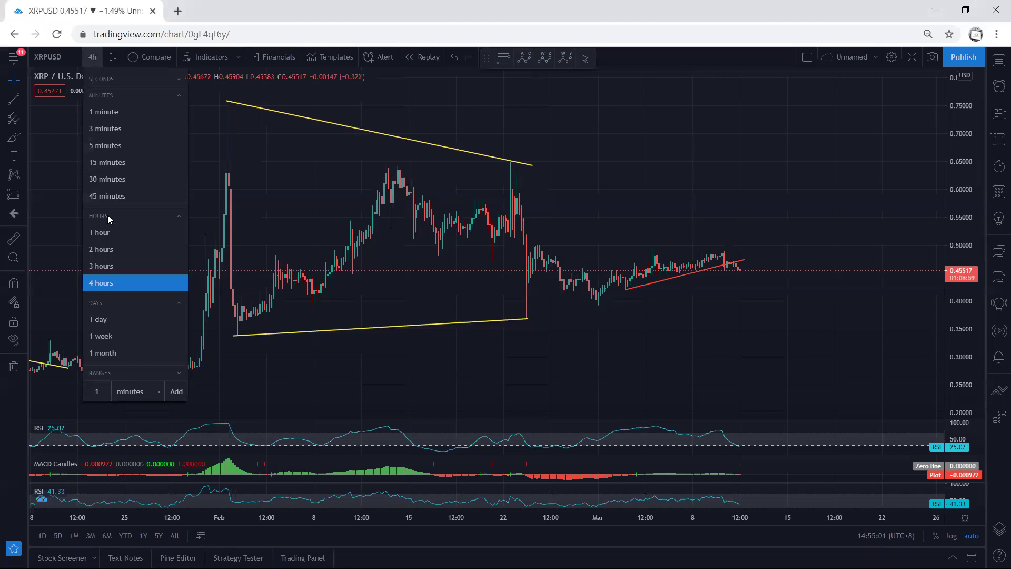
{"action": "left_click", "coordinate": [155, 235]}
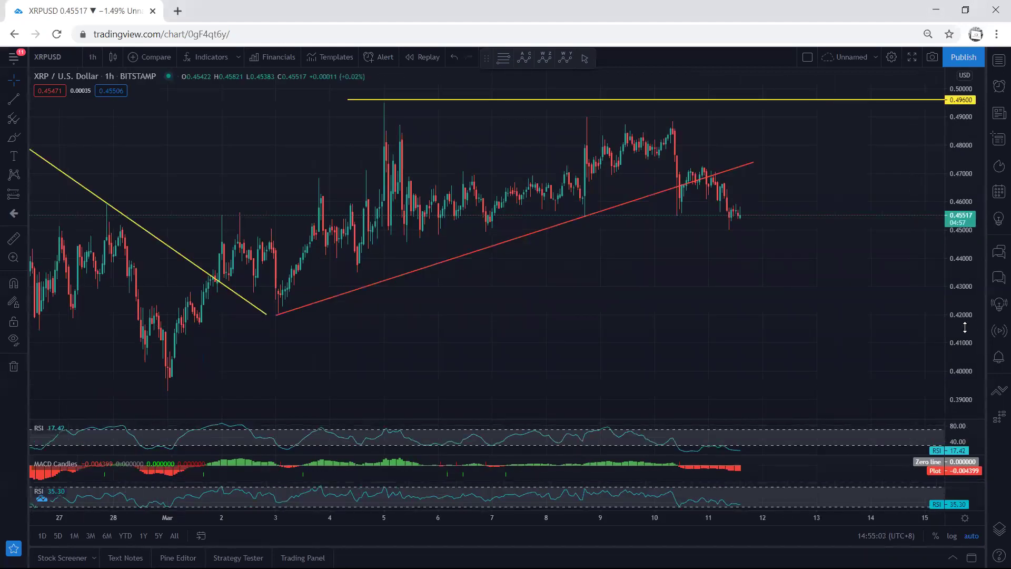
{"action": "left_click_drag", "start_coordinate": [794, 294], "coordinate": [755, 363]}
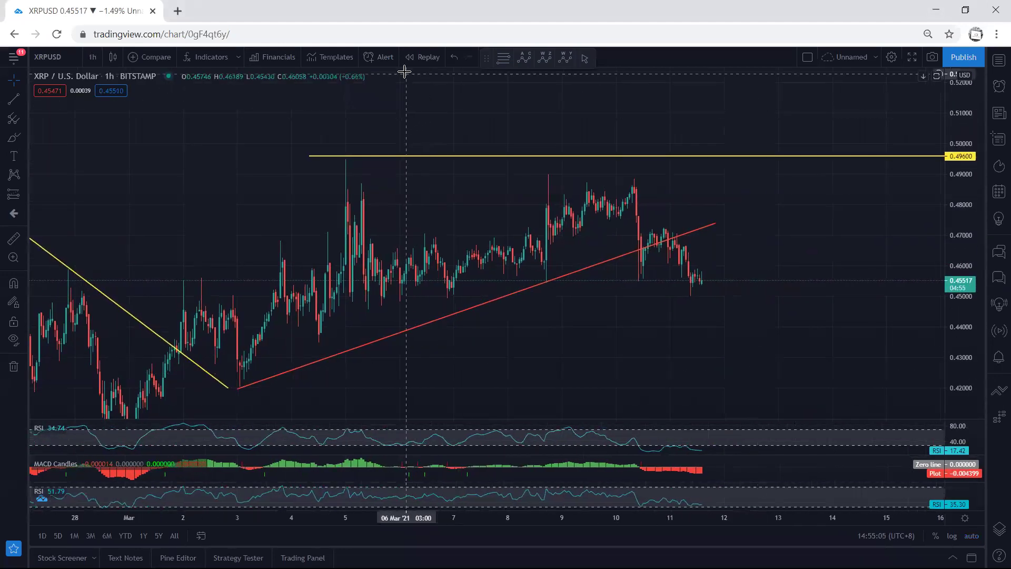
Sketch a sharp rebound from the latest low up through the red trendline to about 0.486, and undo it
{"action": "mouse_move", "coordinate": [688, 286]}
{"action": "left_mouse_down"}
{"action": "mouse_move", "coordinate": [725, 267]}
{"action": "mouse_move", "coordinate": [708, 187]}
{"action": "left_mouse_up"}
{"action": "key", "text": "ctrl+z"}
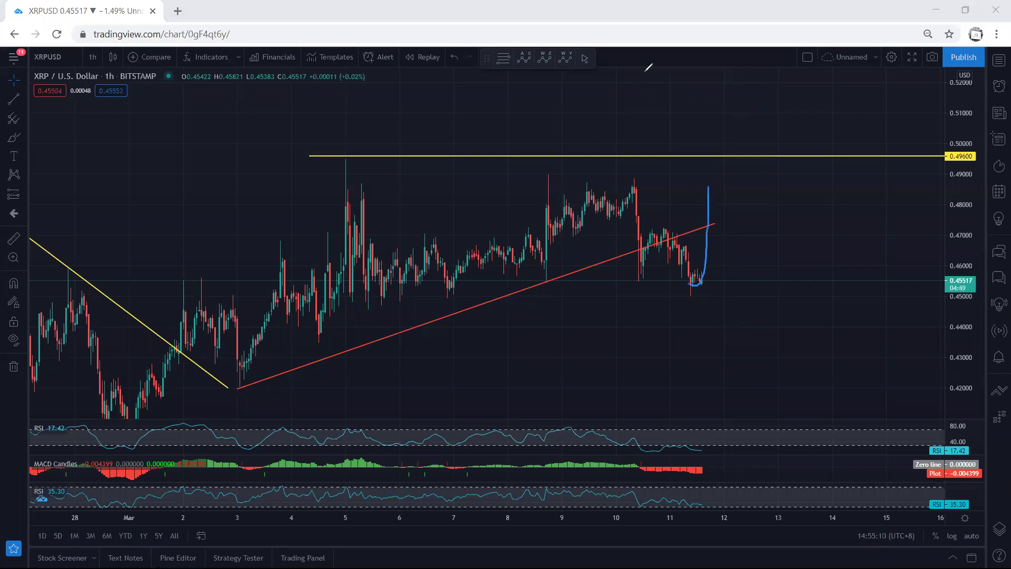
{"action": "key", "text": "ctrl+z"}
Sketch a falling line over the recent highs and a breakout path consolidating around the end of the red trendline, and erase the marks
{"action": "mouse_move", "coordinate": [671, 226]}
{"action": "left_mouse_down"}
{"action": "mouse_move", "coordinate": [719, 279]}
{"action": "mouse_move", "coordinate": [705, 214]}
{"action": "mouse_move", "coordinate": [726, 221]}
{"action": "left_mouse_up"}
{"action": "mouse_move", "coordinate": [710, 207]}
{"action": "left_mouse_down"}
{"action": "mouse_move", "coordinate": [728, 212]}
{"action": "mouse_move", "coordinate": [727, 223]}
{"action": "left_mouse_up"}
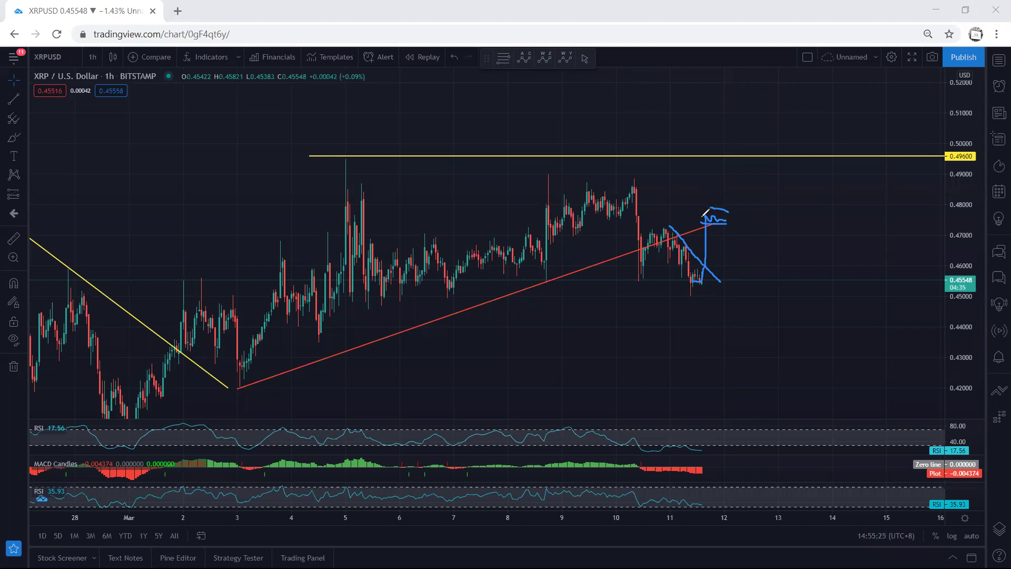
{"action": "left_click_drag", "start_coordinate": [651, 228], "coordinate": [685, 226]}
{"action": "key", "text": "e"}
Sketch a rebound to about 0.47 followed by a drop to about 0.44, trace the decline from the recent highs, and clear the marks
{"action": "mouse_move", "coordinate": [683, 279]}
{"action": "left_mouse_down"}
{"action": "mouse_move", "coordinate": [718, 258]}
{"action": "mouse_move", "coordinate": [722, 232]}
{"action": "mouse_move", "coordinate": [677, 228]}
{"action": "mouse_move", "coordinate": [710, 258]}
{"action": "left_mouse_up"}
{"action": "left_click_drag", "start_coordinate": [667, 227], "coordinate": [712, 229]}
{"action": "left_click_drag", "start_coordinate": [646, 281], "coordinate": [691, 287]}
{"action": "mouse_move", "coordinate": [723, 234]}
{"action": "left_mouse_down"}
{"action": "mouse_move", "coordinate": [753, 316]}
{"action": "mouse_move", "coordinate": [749, 308]}
{"action": "left_mouse_up"}
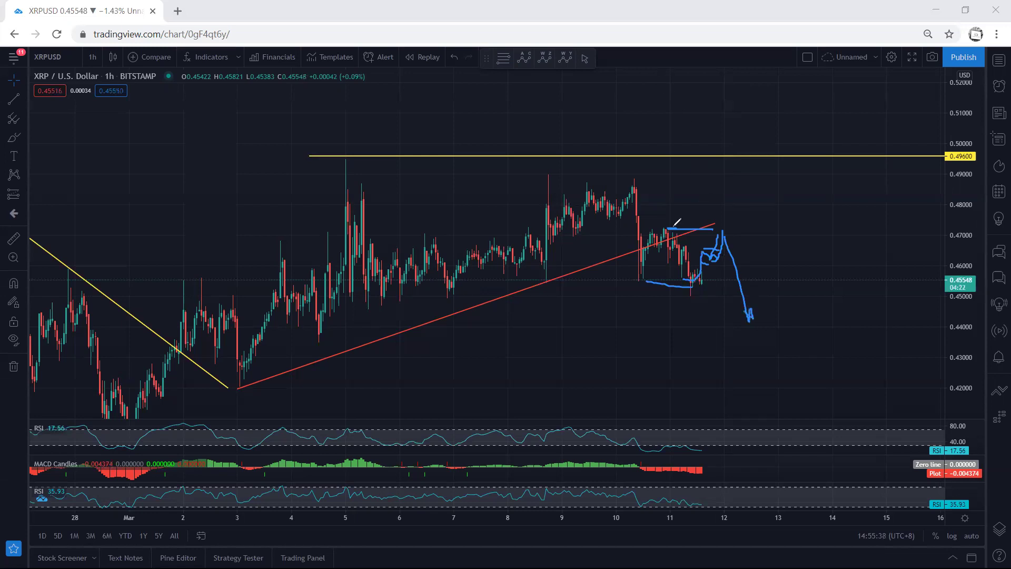
{"action": "key", "text": "e"}
{"action": "left_click_drag", "start_coordinate": [664, 227], "coordinate": [713, 283]}
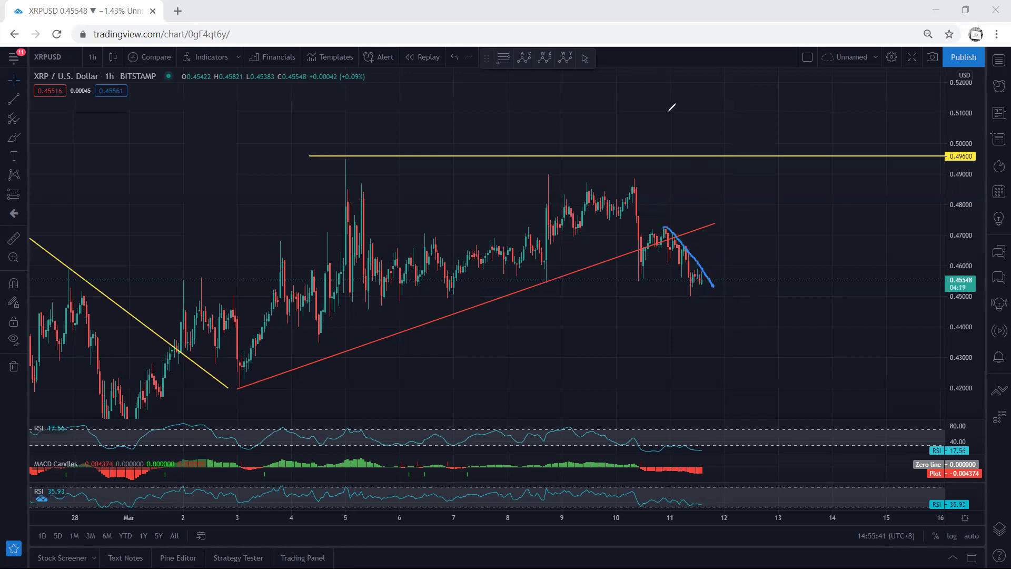
{"action": "key", "text": "ctrl+z"}
Switch the chart to the 15-minute interval and rescale the view around the latest decline
{"action": "left_click", "coordinate": [93, 57]}
{"action": "left_click", "coordinate": [106, 162]}
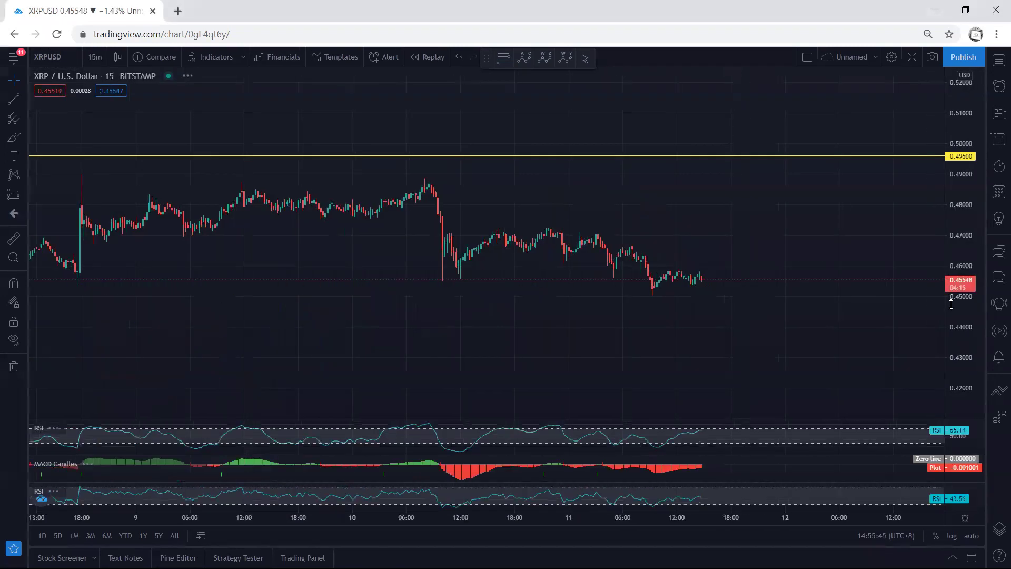
{"action": "double_click", "coordinate": [963, 320]}
{"action": "left_click_drag", "start_coordinate": [963, 325], "coordinate": [964, 340]}
{"action": "left_click_drag", "start_coordinate": [787, 262], "coordinate": [765, 224]}
Draw a descending trendline over the recent highs from about 0.4736 on 10 March 21:30 to about 0.4561 on 11 March 21:15
{"action": "left_click", "coordinate": [14, 98]}
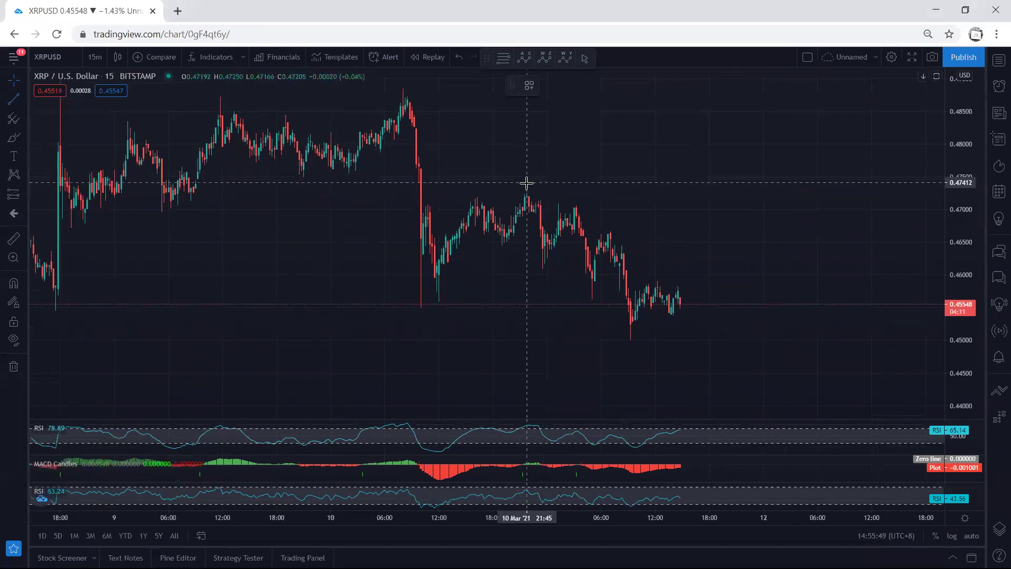
{"action": "left_click_drag", "start_coordinate": [524, 186], "coordinate": [653, 239]}
{"action": "left_click_drag", "start_coordinate": [704, 279], "coordinate": [738, 299]}
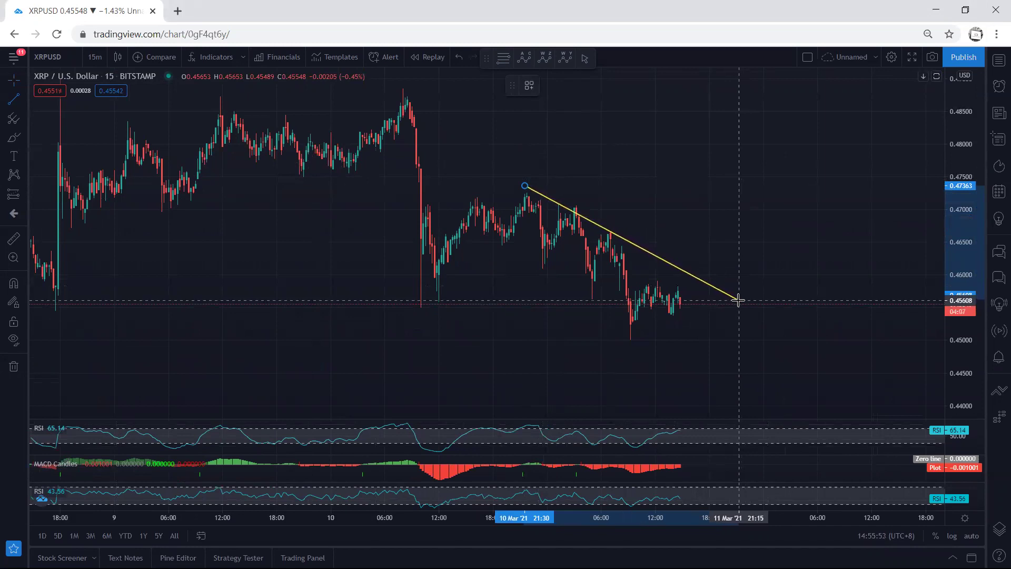
{"action": "left_click", "coordinate": [442, 115]}
Sketch a rebound breaking above the new yellow trendline and consolidating between about 0.462 and 0.466, and clear the marks
{"action": "mouse_move", "coordinate": [674, 304]}
{"action": "left_mouse_down"}
{"action": "mouse_move", "coordinate": [697, 243]}
{"action": "mouse_move", "coordinate": [727, 254]}
{"action": "left_mouse_up"}
{"action": "mouse_move", "coordinate": [700, 236]}
{"action": "left_mouse_down"}
{"action": "mouse_move", "coordinate": [720, 236]}
{"action": "mouse_move", "coordinate": [723, 261]}
{"action": "left_mouse_up"}
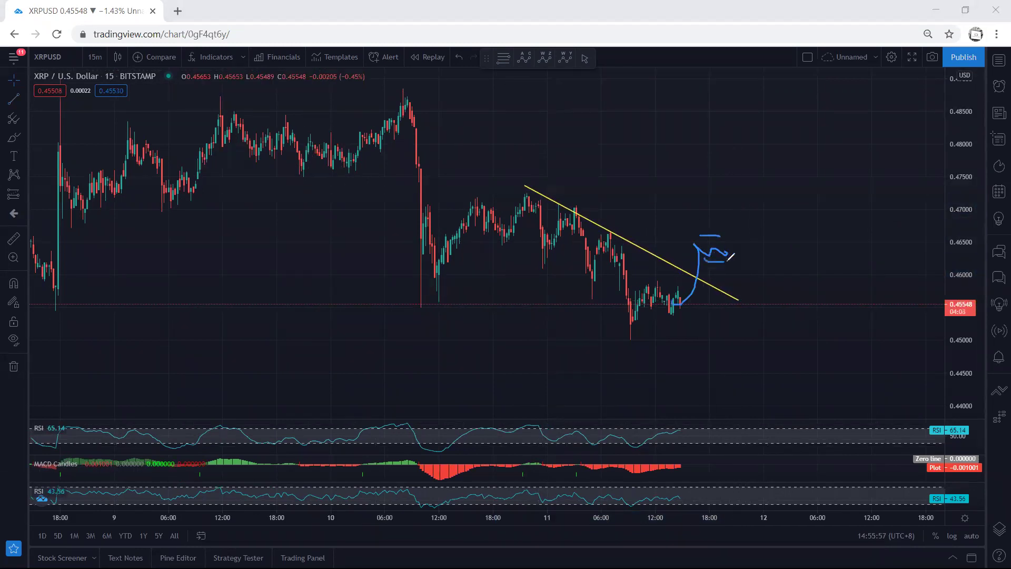
{"action": "left_click_drag", "start_coordinate": [504, 195], "coordinate": [640, 194]}
{"action": "key", "text": "Escape"}
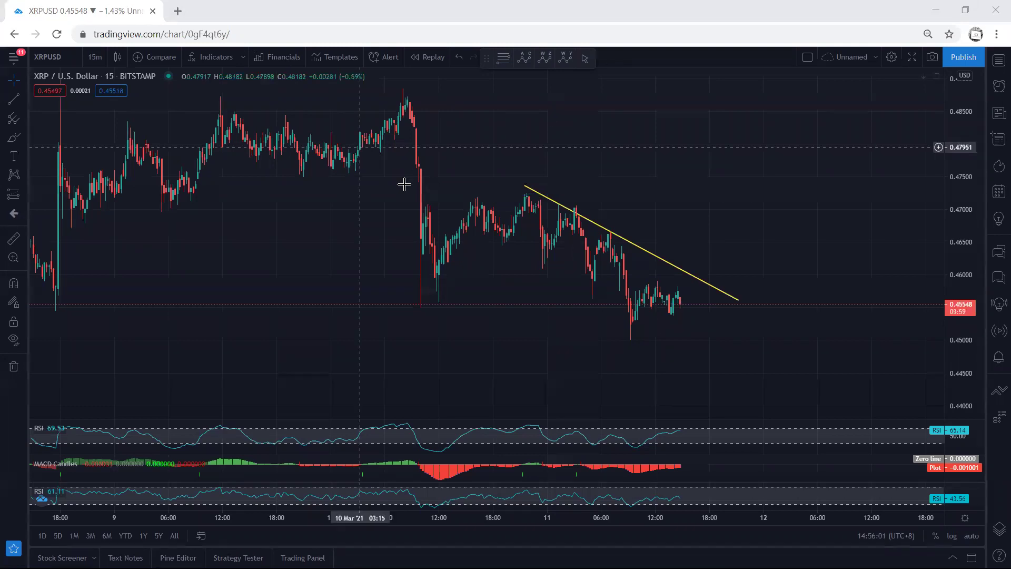